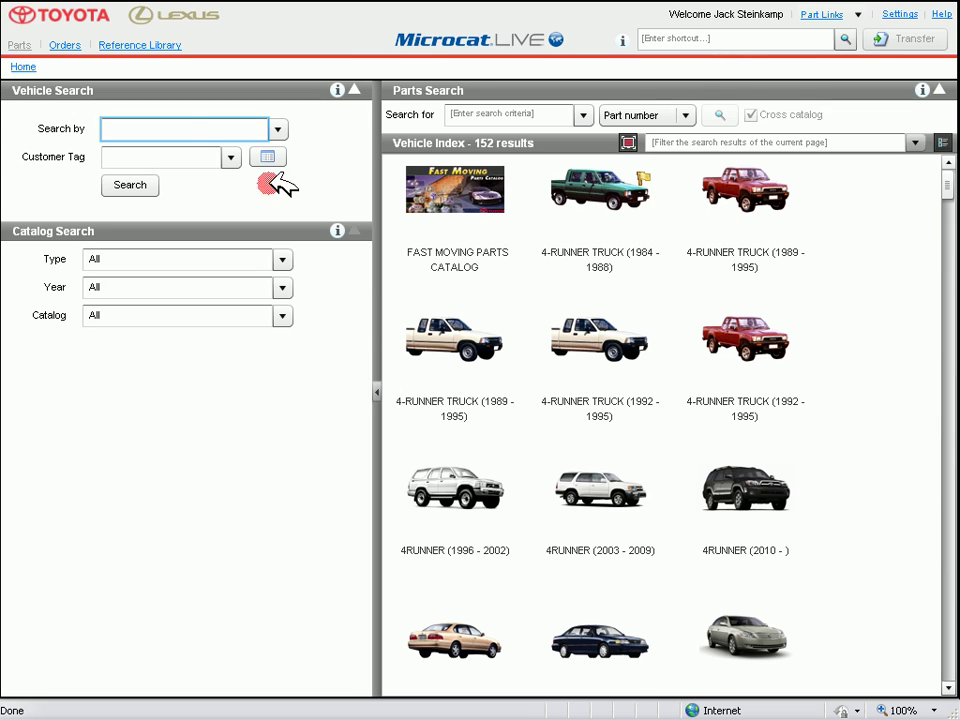
Load the Tacoma using the first VIN in the search history, and review its accessories and additional vehicle information.
left_click(279, 128)
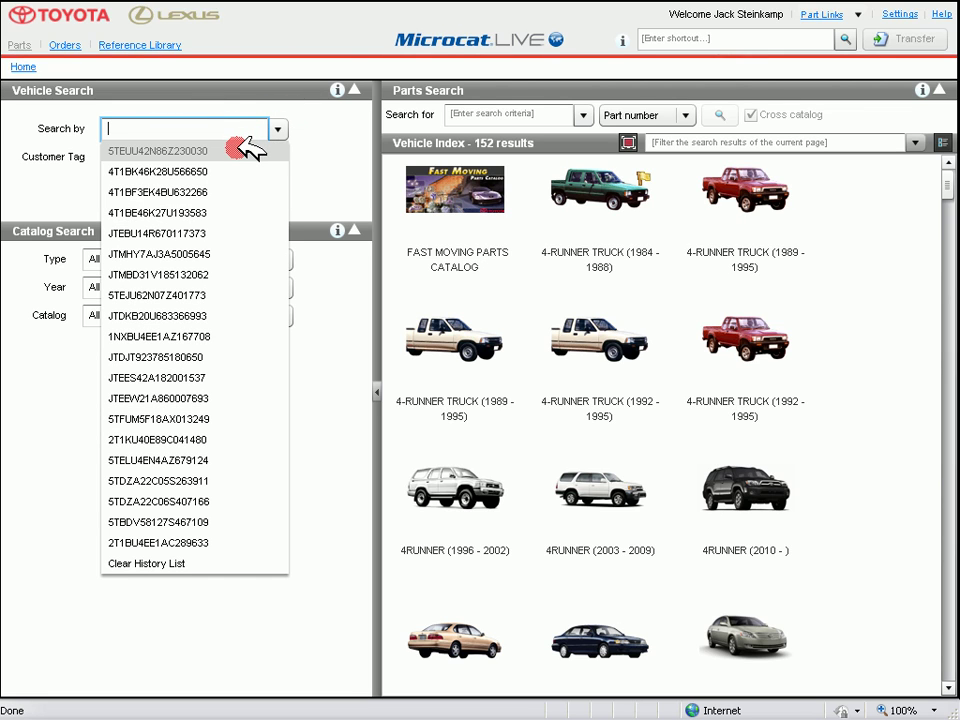
left_click(250, 150)
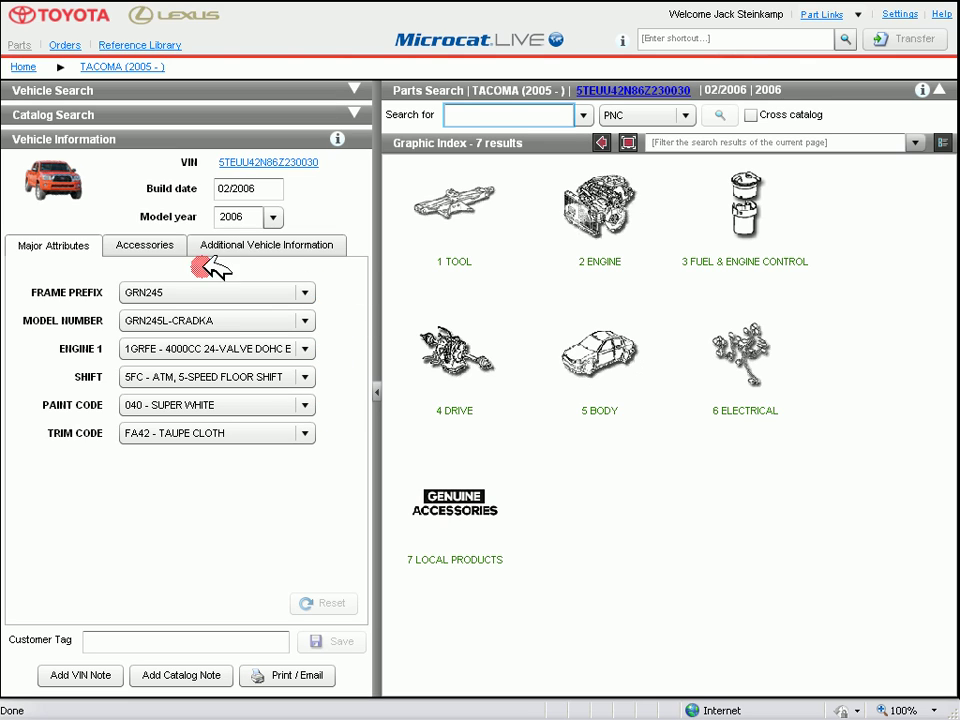
left_click(168, 246)
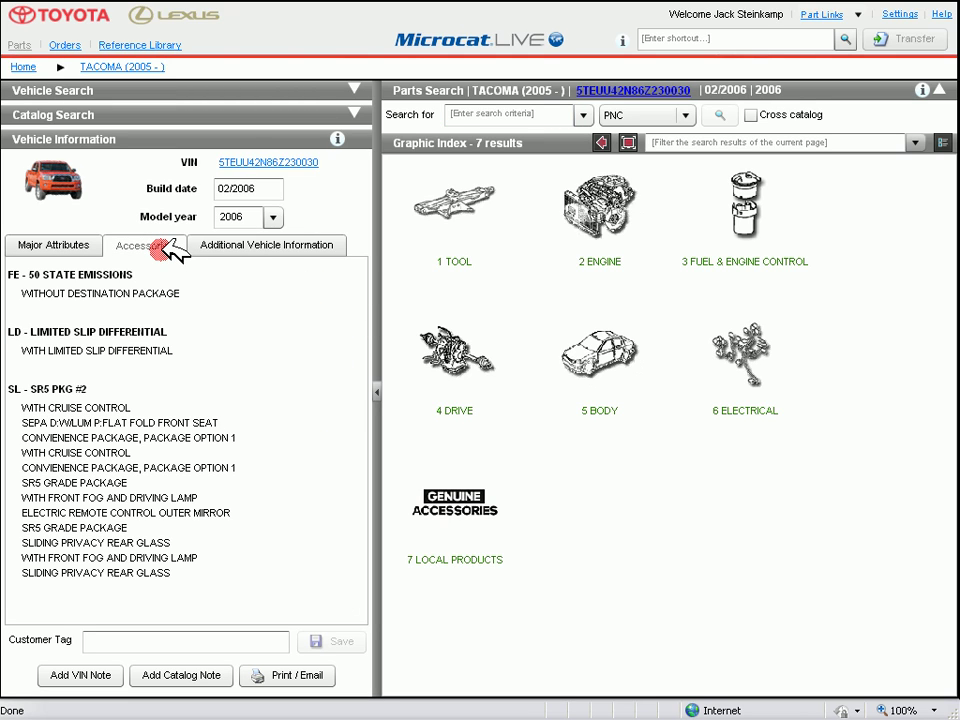
left_click(220, 246)
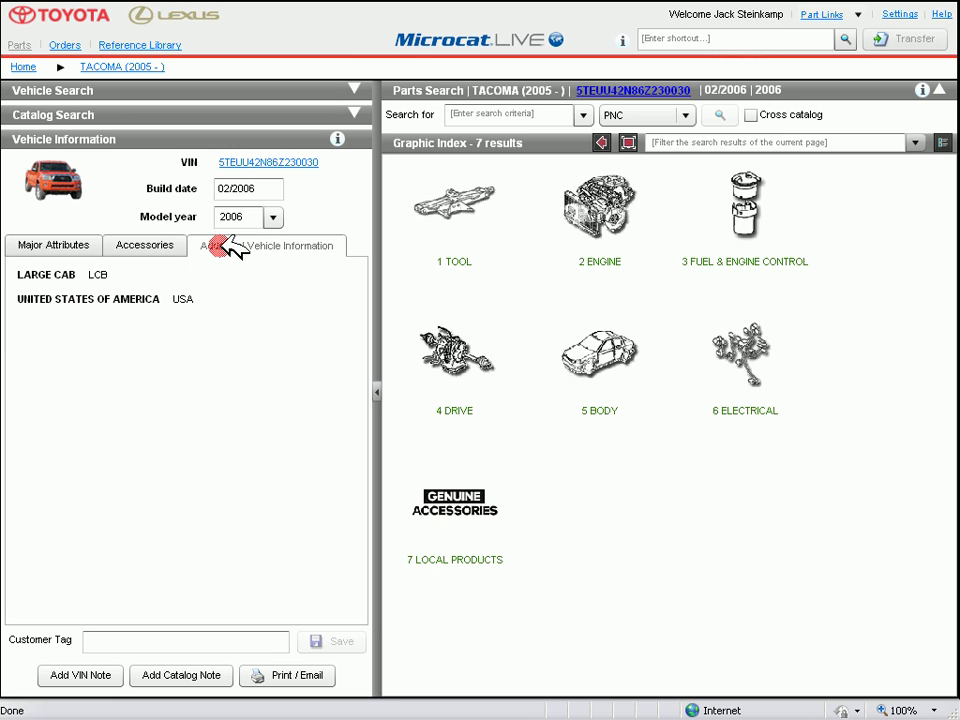
left_click(72, 249)
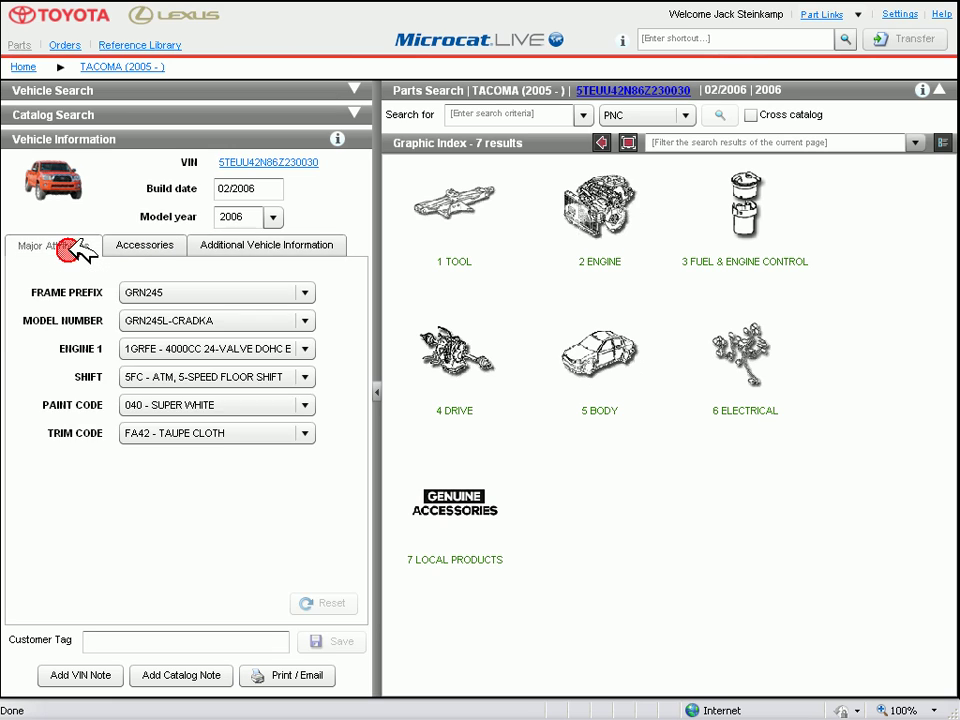
Search the Tacoma's parts by PNC for pasted codes including 53301, 53801, 53802 and 52119, and check the radiator and 47749 clip notes.
left_click(488, 116)
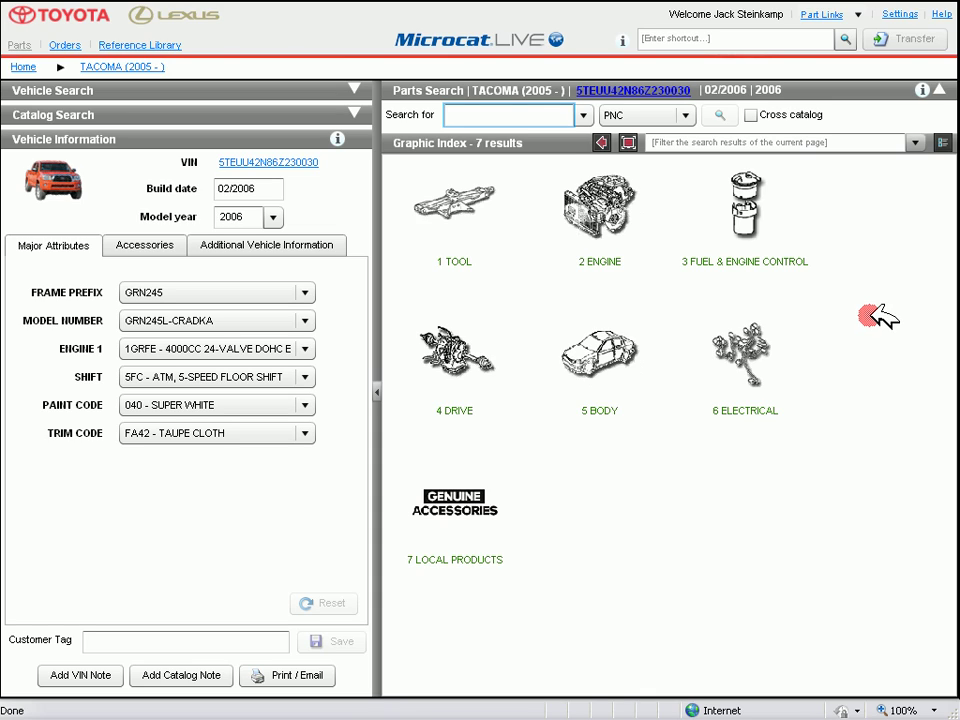
key("ctrl+v")
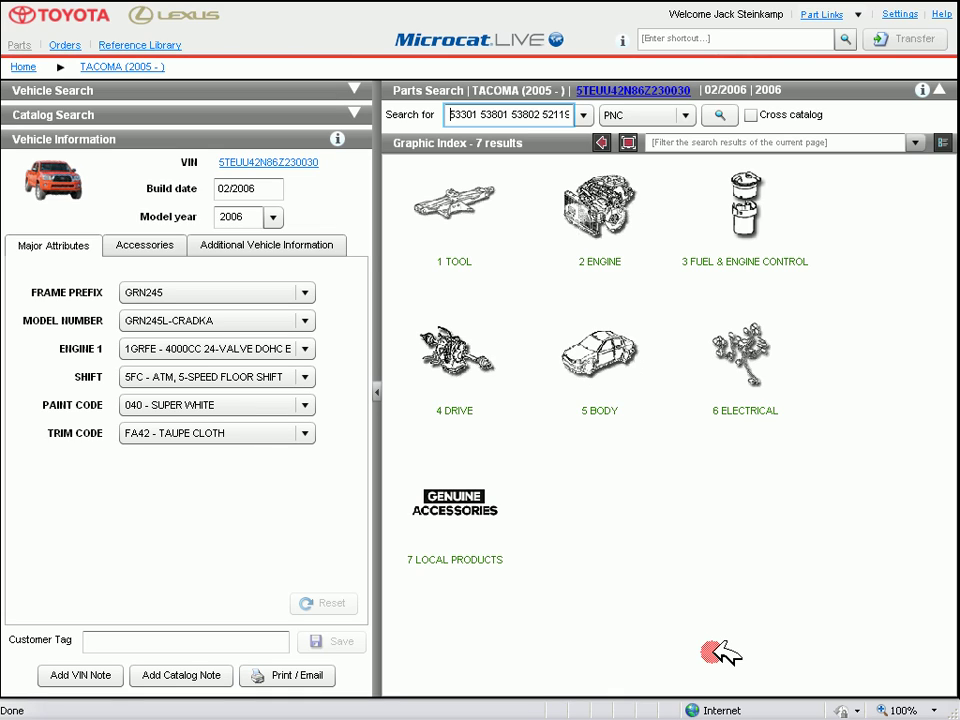
left_click(725, 114)
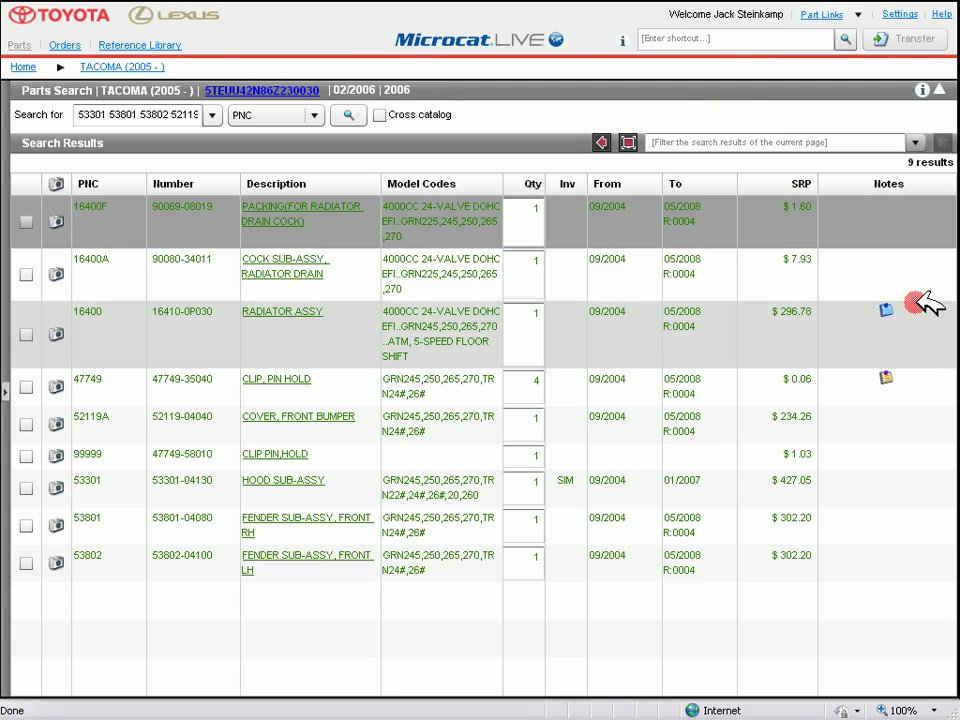
left_click(885, 311)
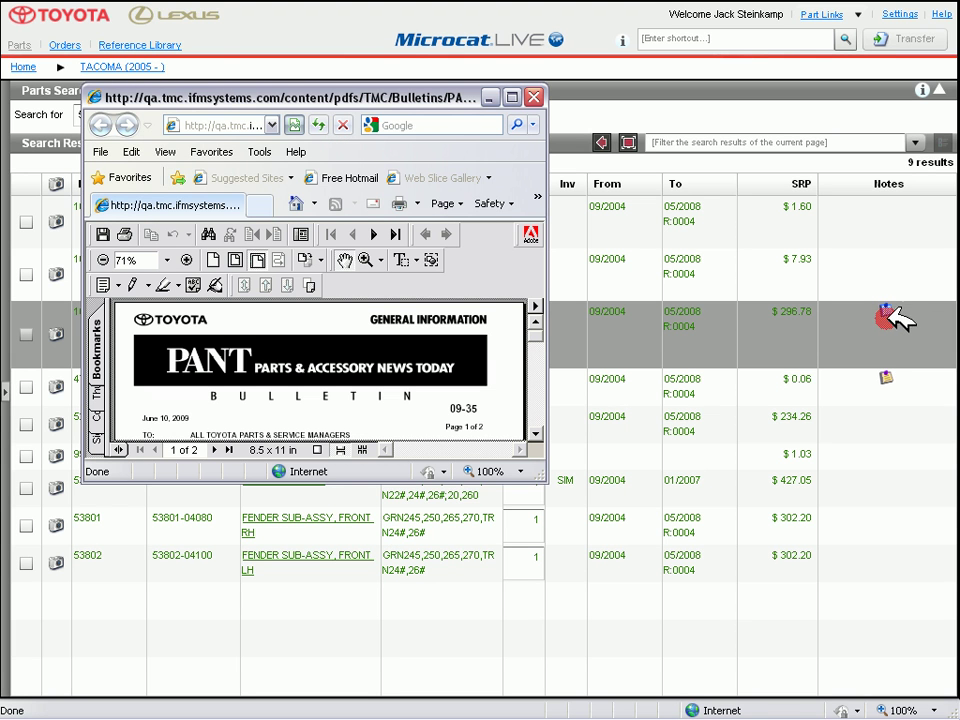
left_click(884, 372)
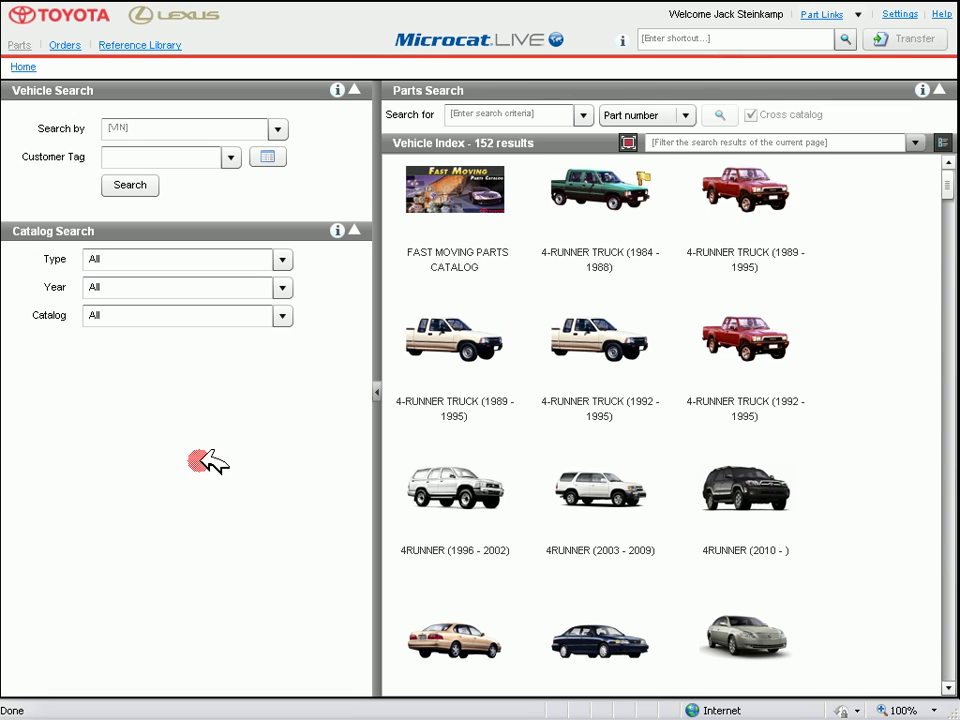
Filter the catalog search to Passenger vehicles of year 2006 and load the CAMRY (JPP) 2002 - 2006 catalog.
left_click(285, 260)
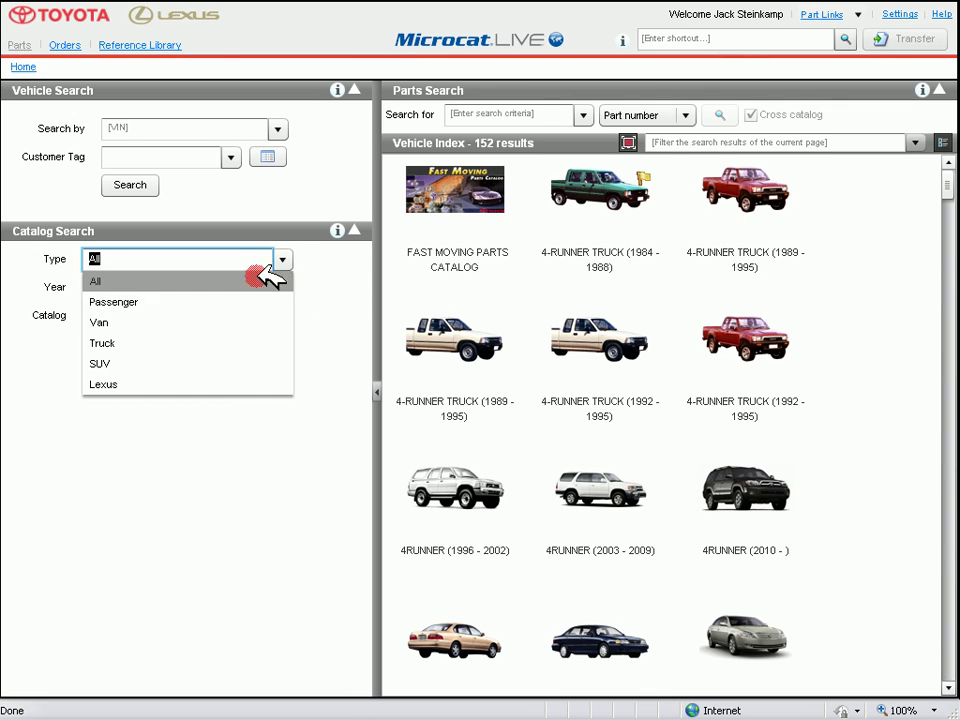
left_click(200, 302)
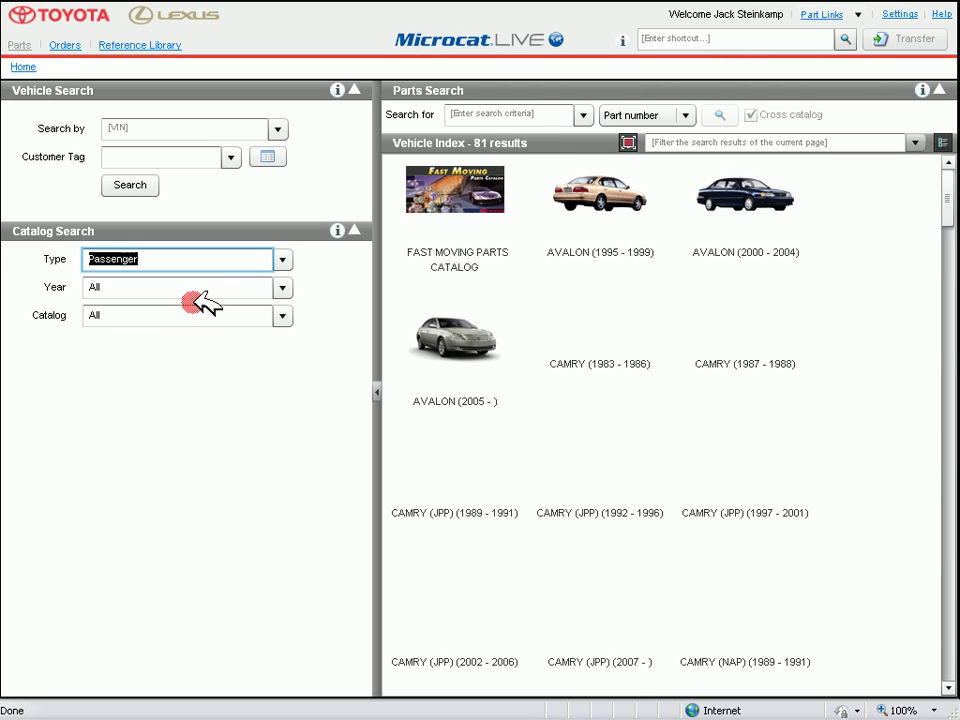
left_click(284, 288)
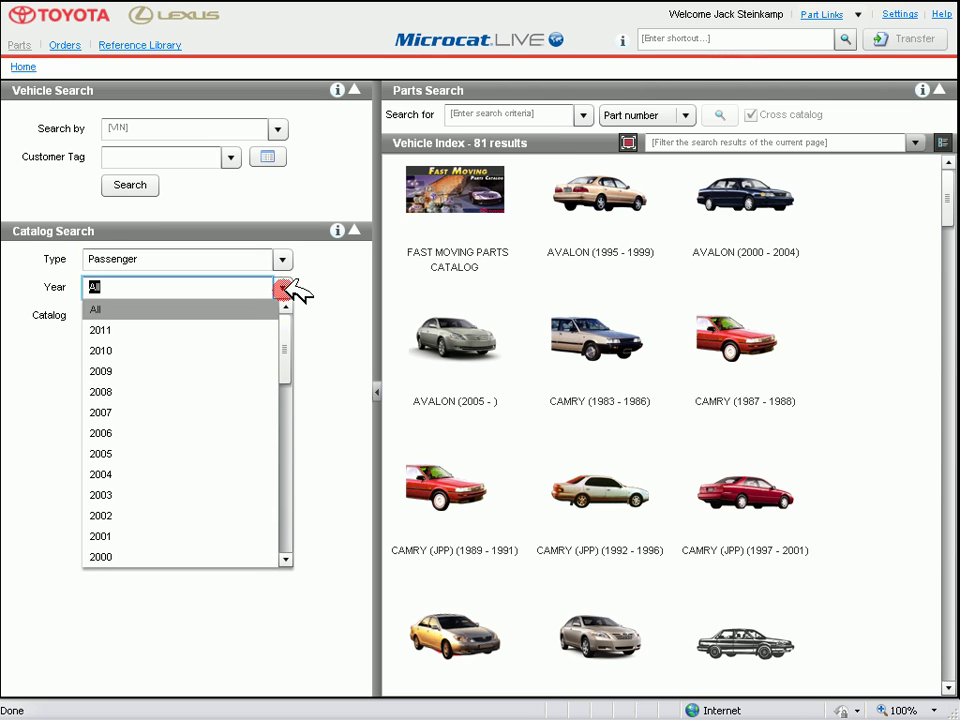
left_click(150, 432)
left_click(284, 316)
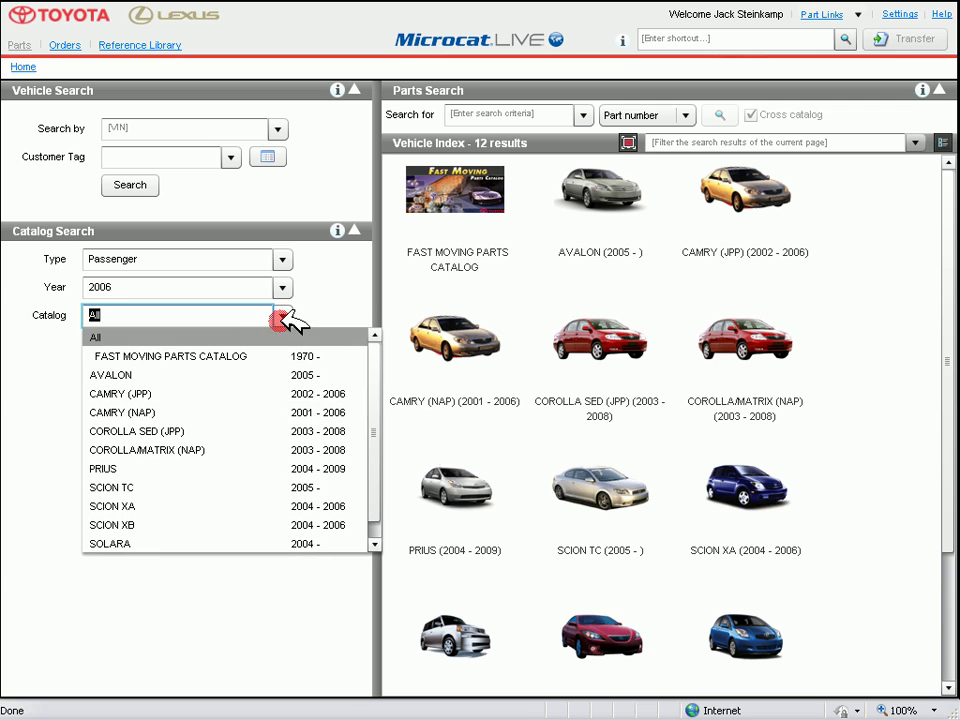
left_click(220, 393)
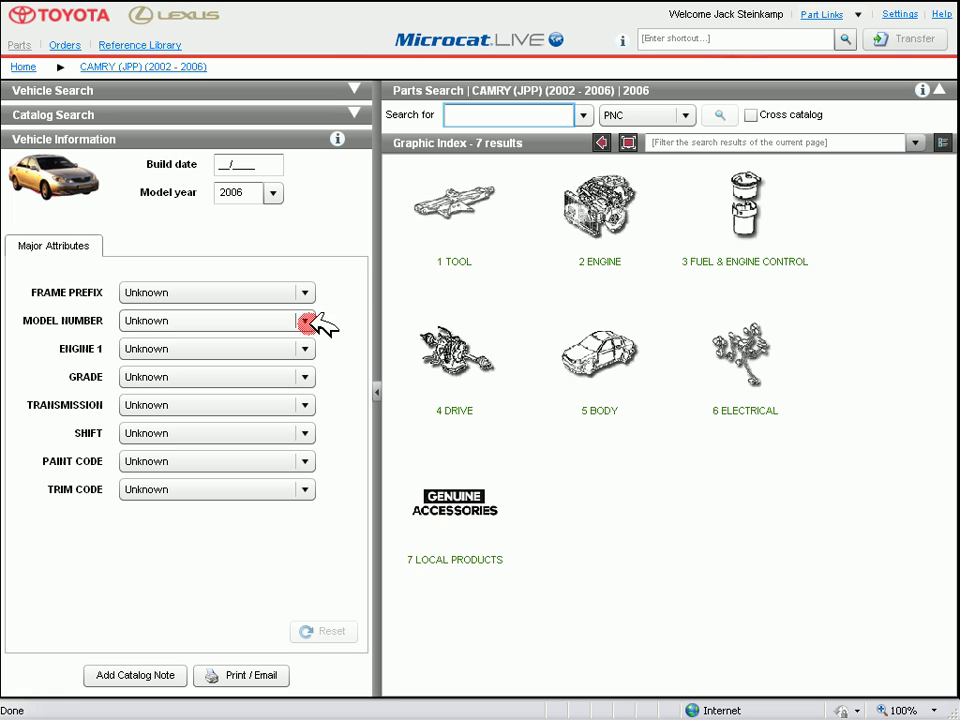
left_click(308, 348)
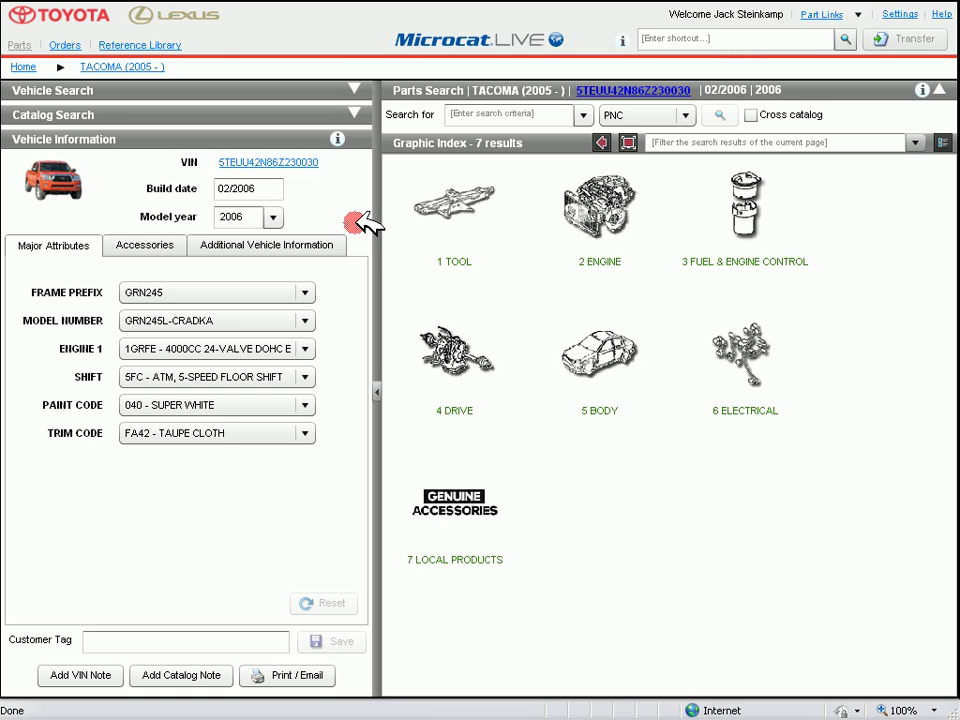
double_click(293, 161)
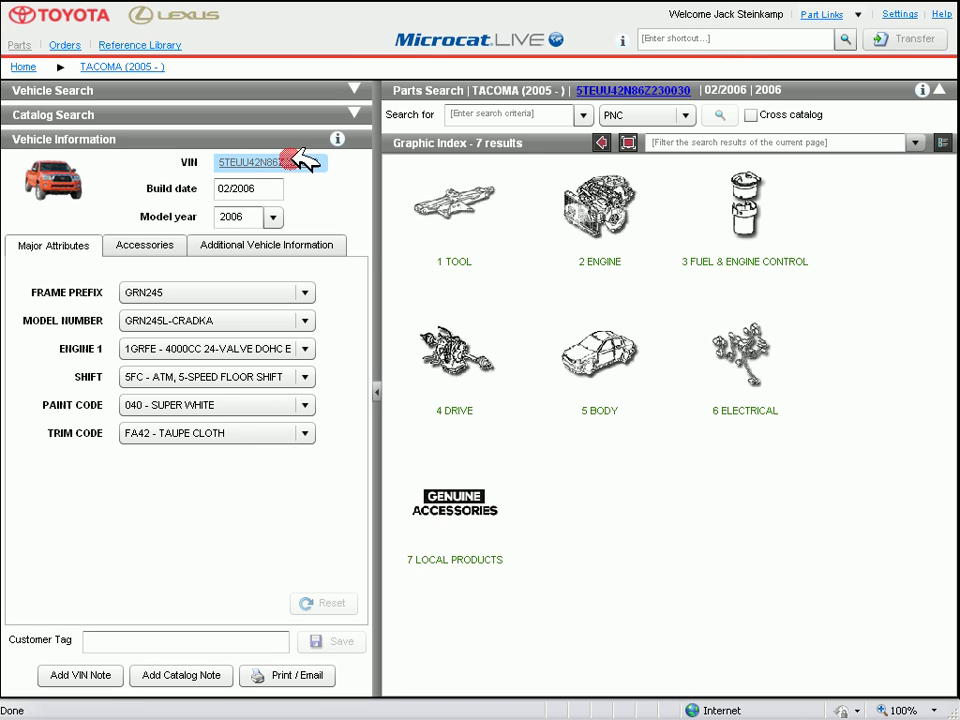
left_click(857, 14)
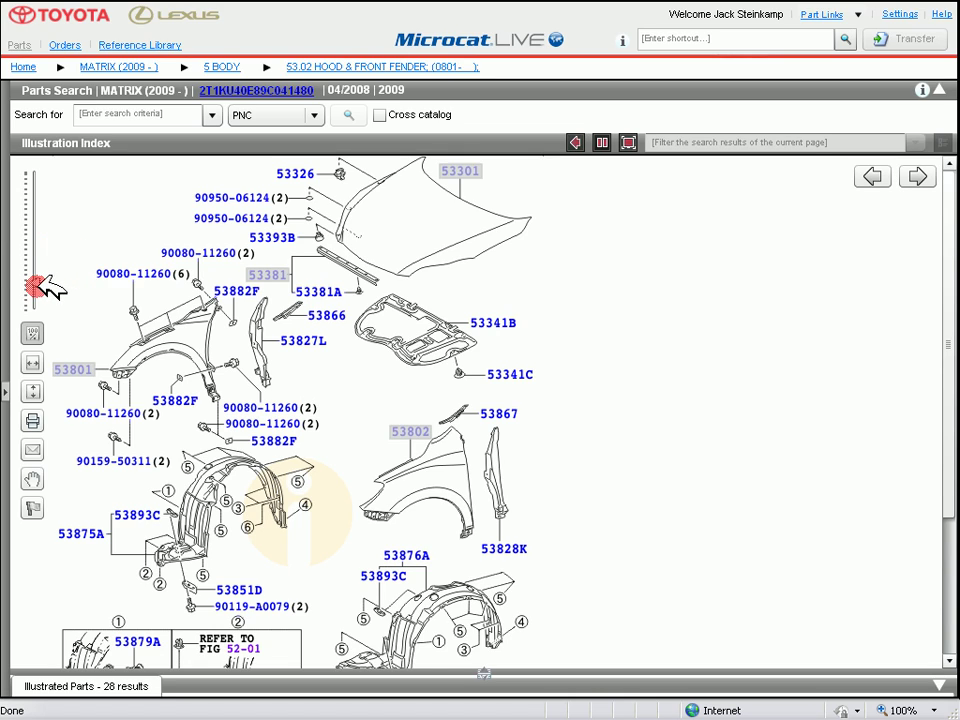
Preview the Matrix Hood & Front Fender illustration for printing and for emailing, including the parts list each time.
left_click_drag(45, 285, 35, 253)
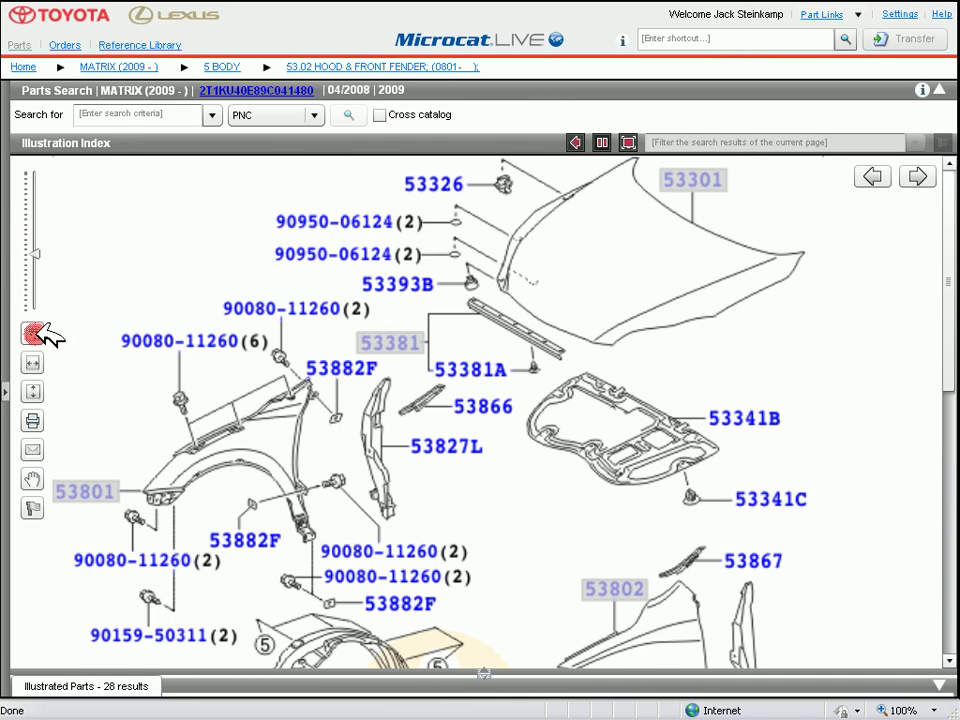
left_click(36, 333)
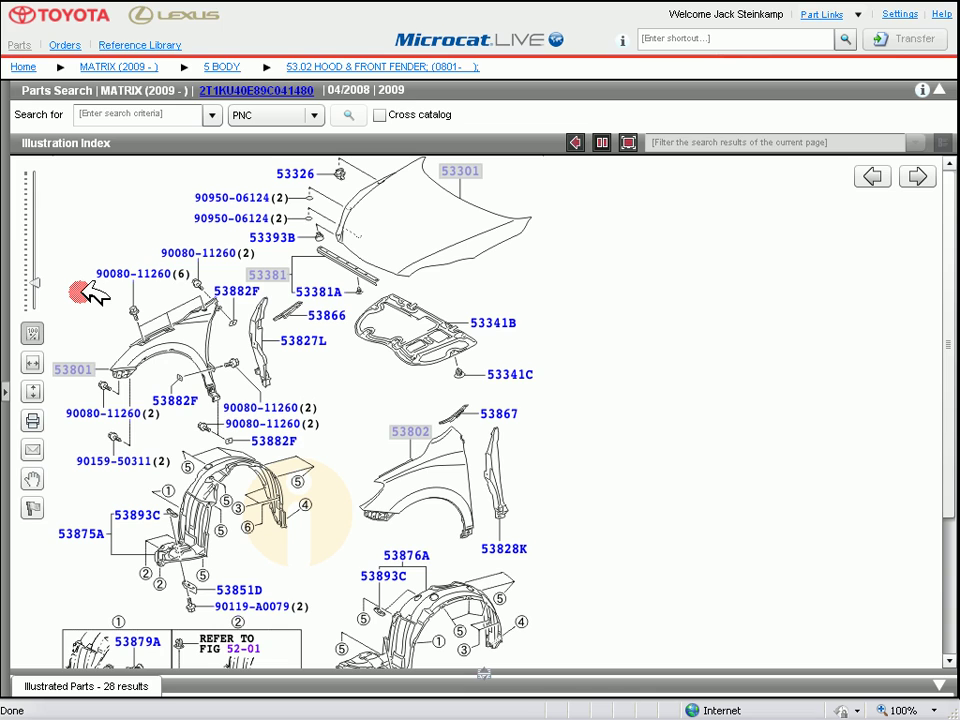
left_click(33, 420)
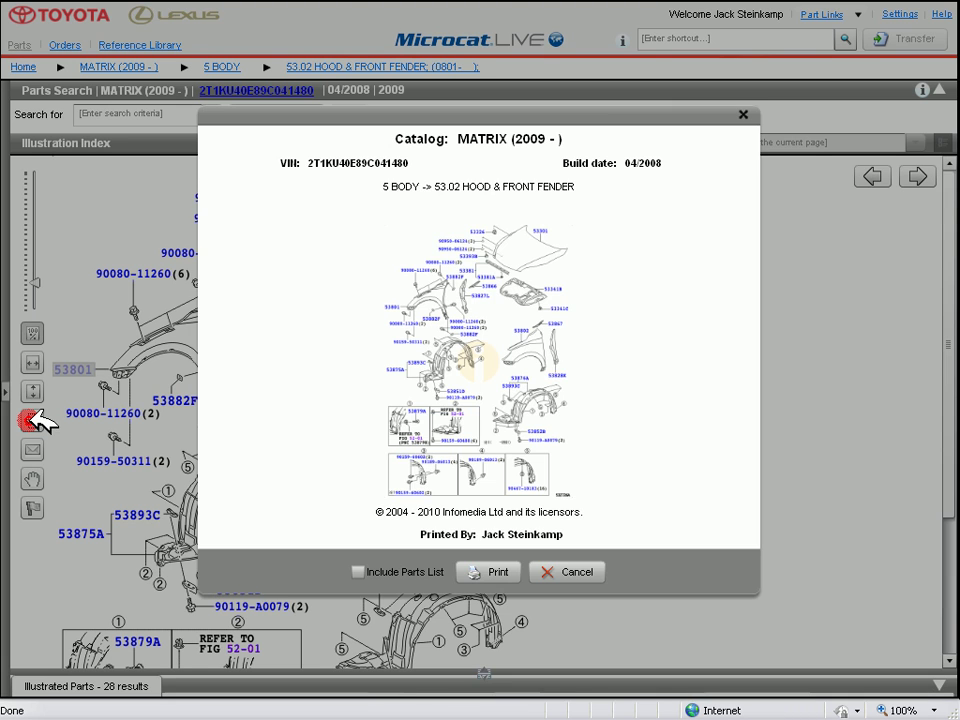
left_click(358, 572)
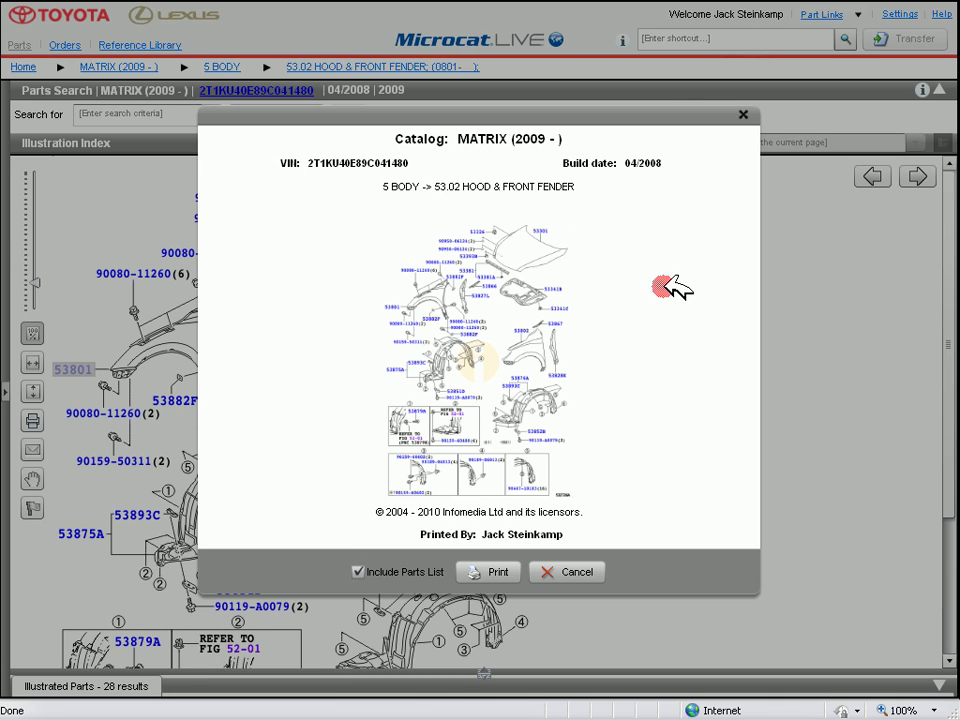
left_click(742, 115)
left_click(30, 452)
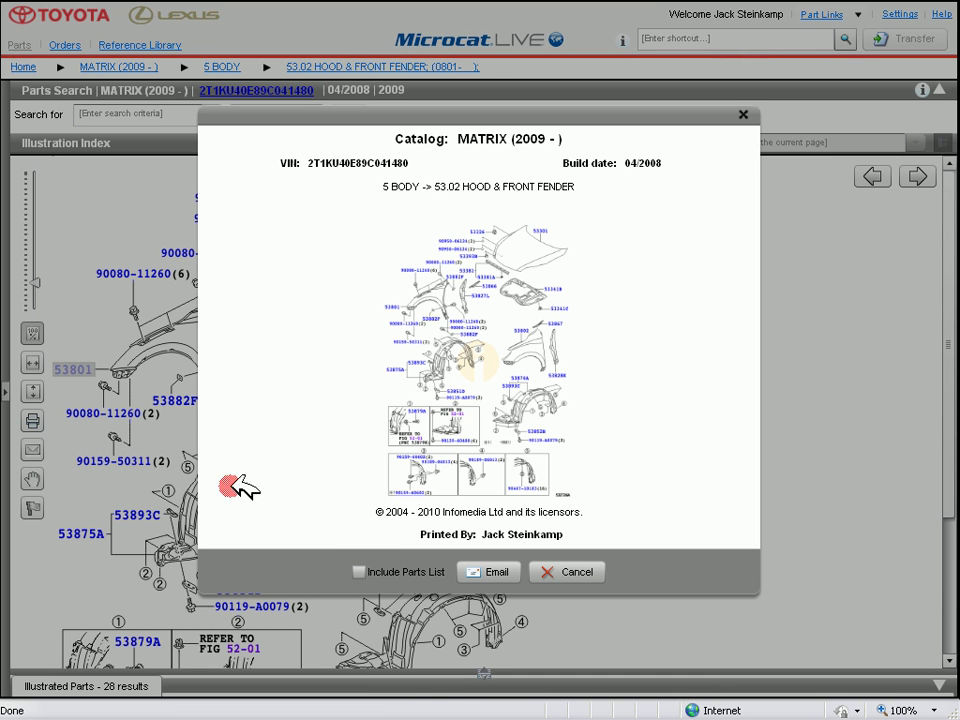
left_click(358, 571)
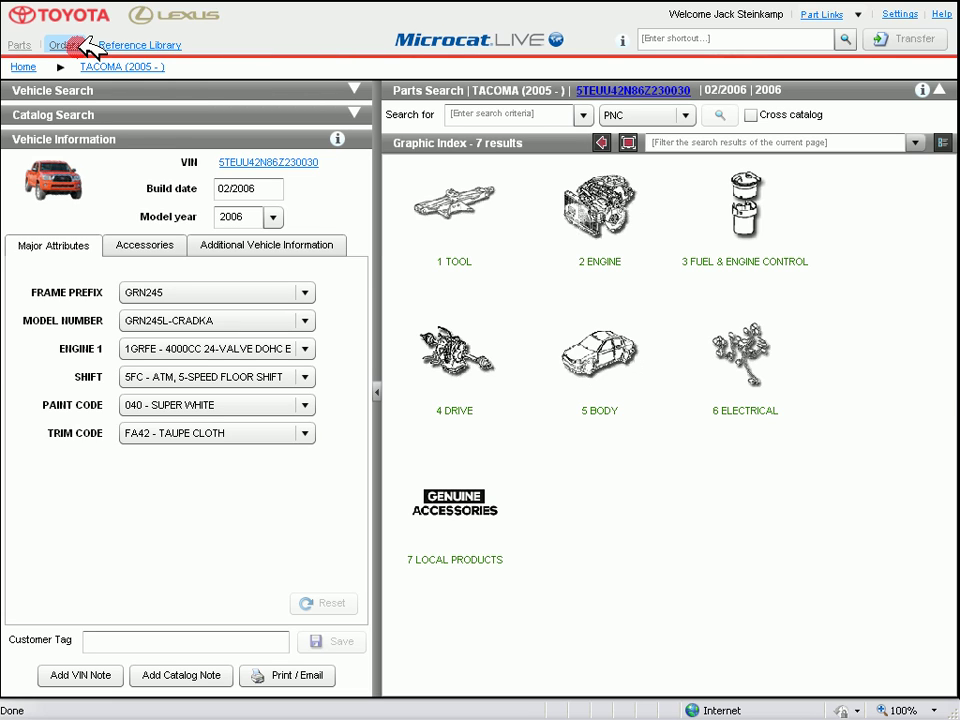
Review the Matrix quotation's price options and customer details in the orders area, and return to its part lines.
left_click(84, 45)
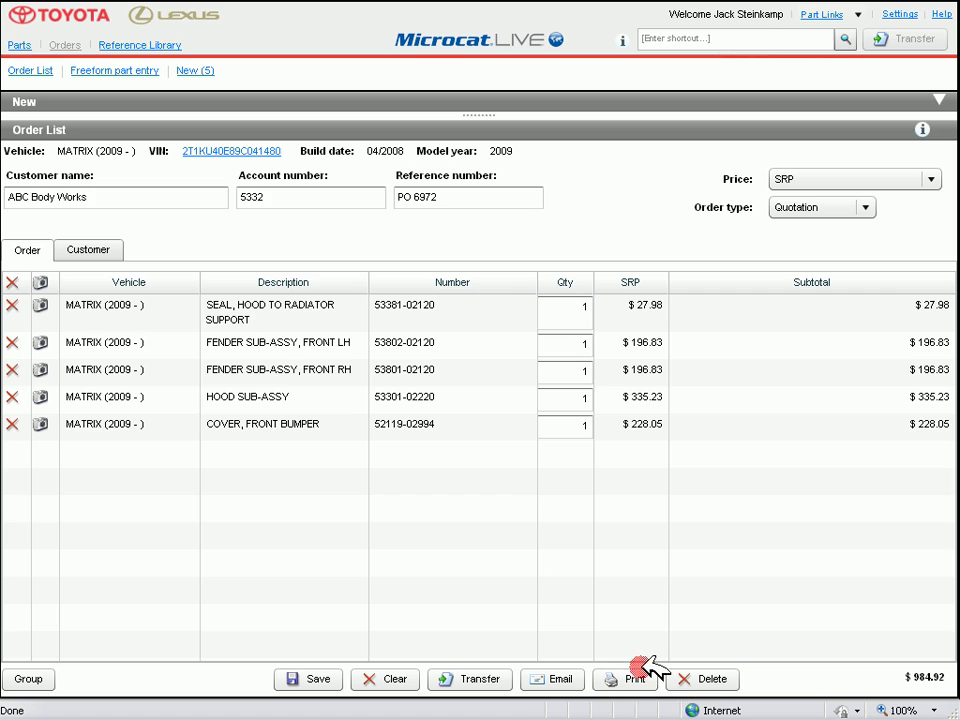
left_click(932, 180)
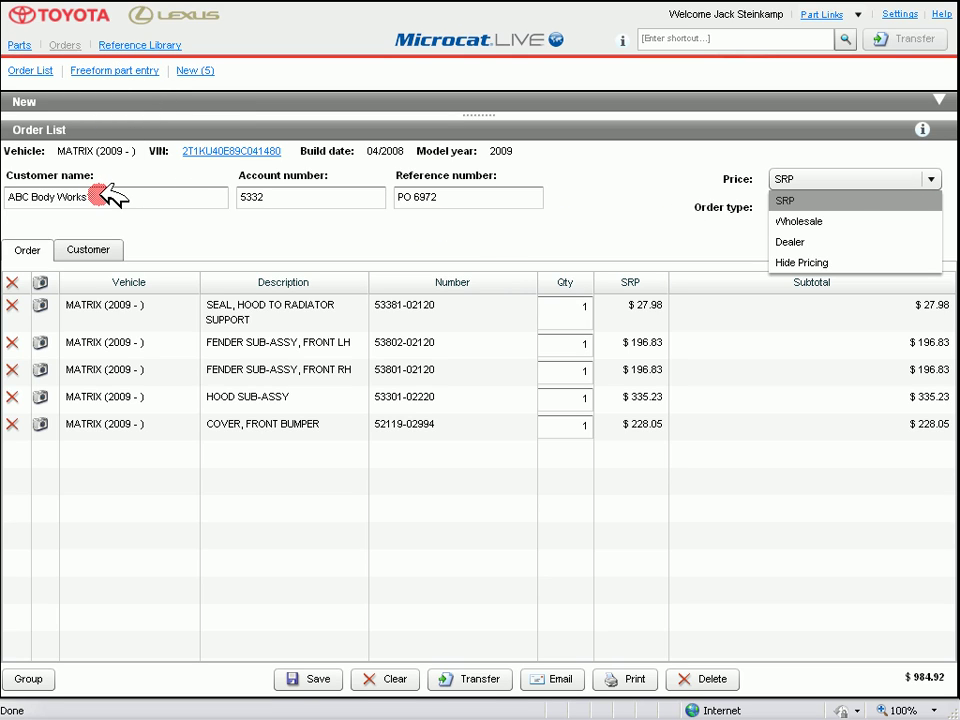
left_click(115, 253)
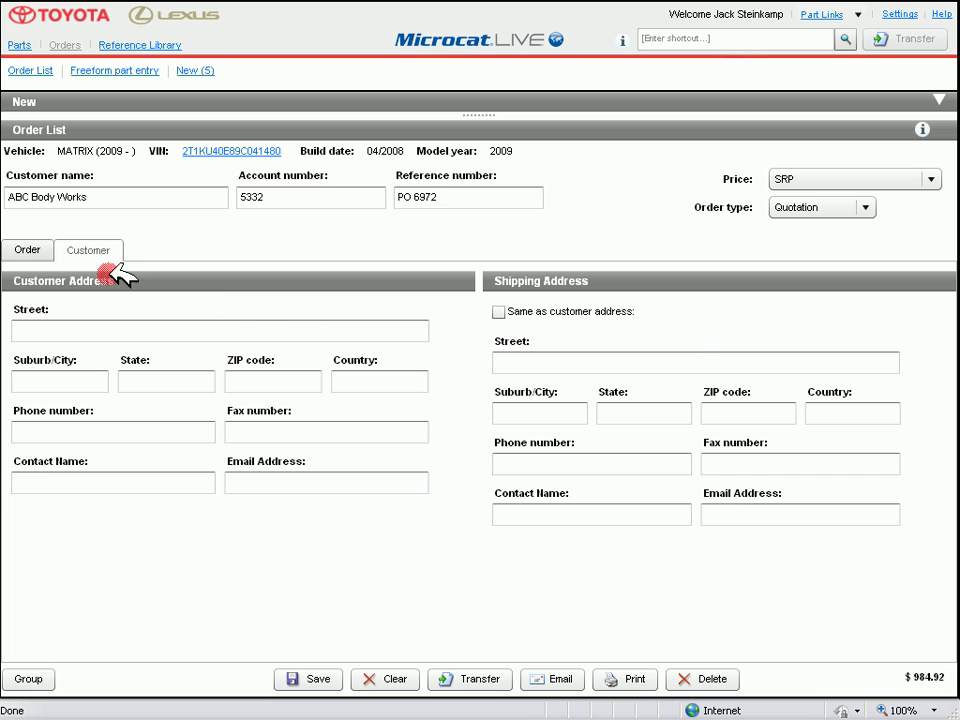
left_click(30, 250)
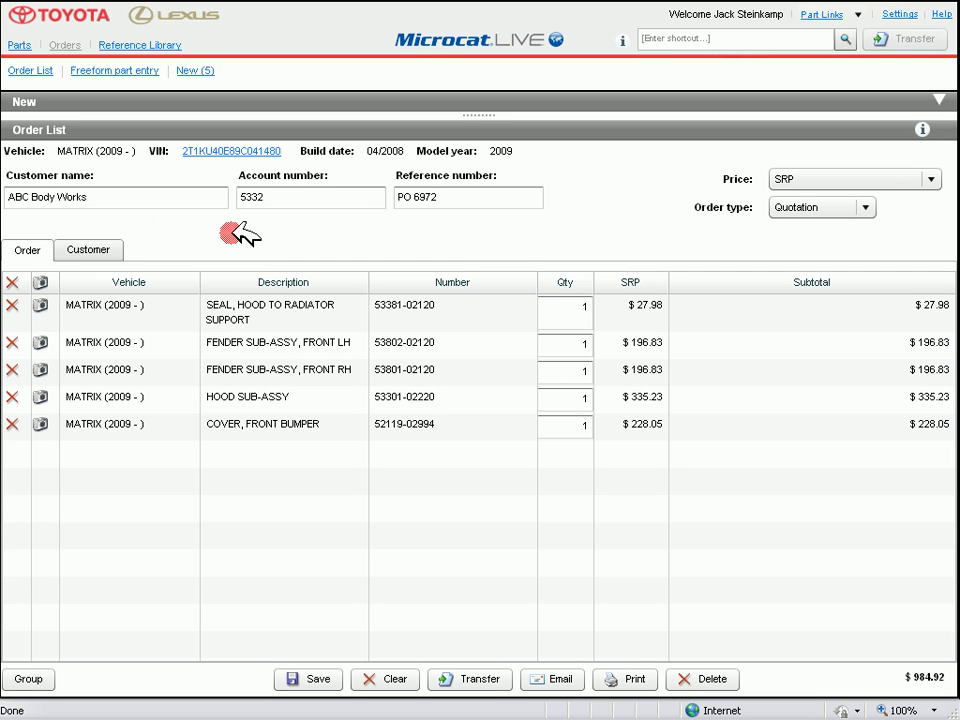